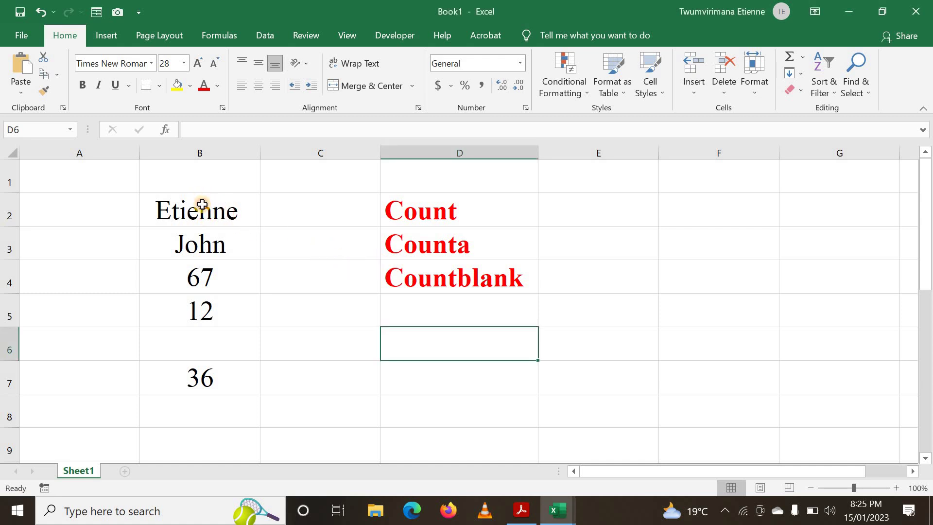
{"action": "left_click_drag", "start_coordinate": [201, 214], "coordinate": [224, 374]}
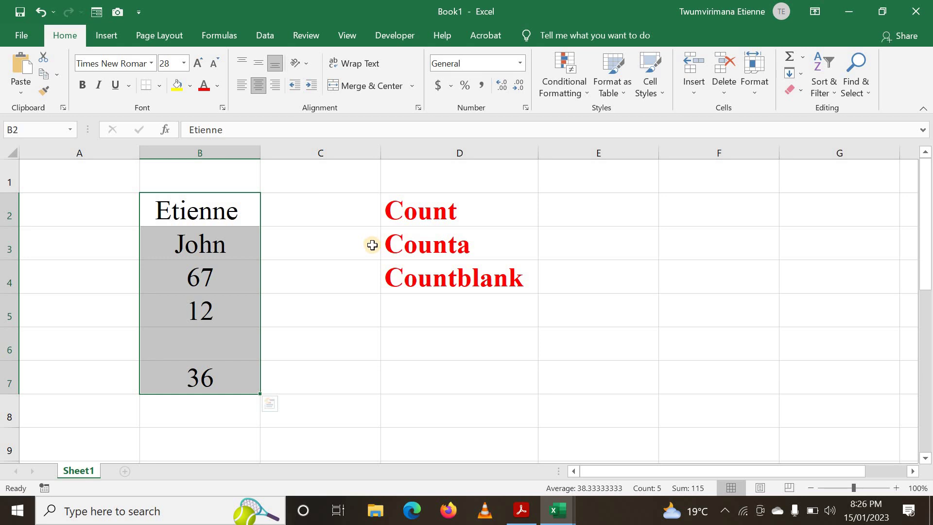
{"action": "left_click", "coordinate": [587, 237]}
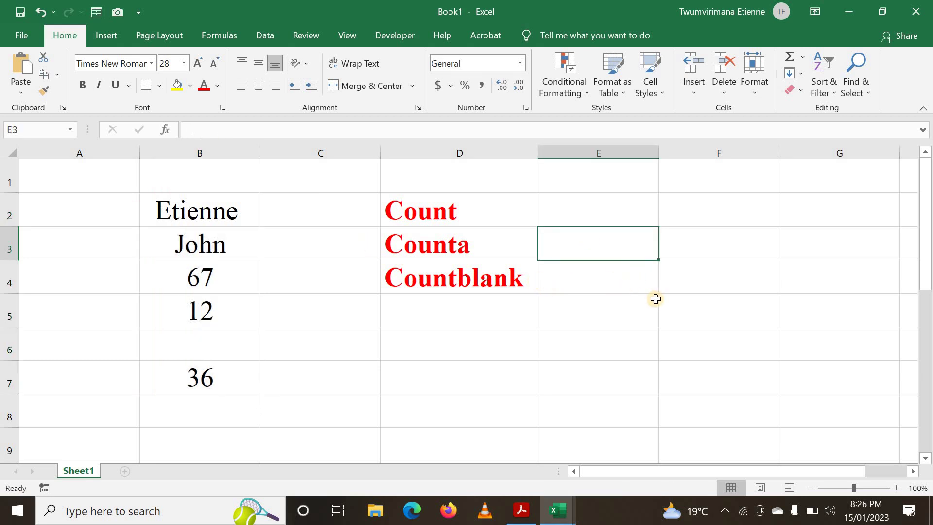
{"action": "left_click", "coordinate": [655, 298]}
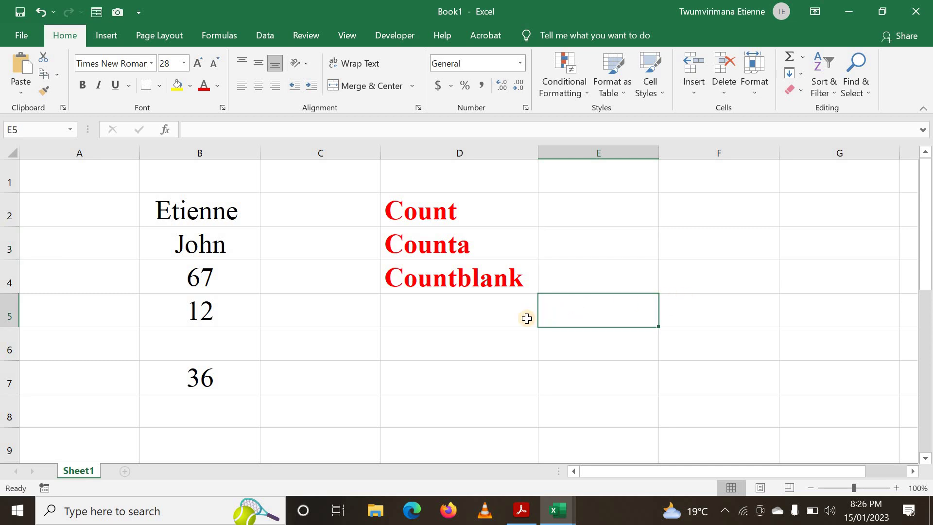
{"action": "left_click", "coordinate": [690, 319]}
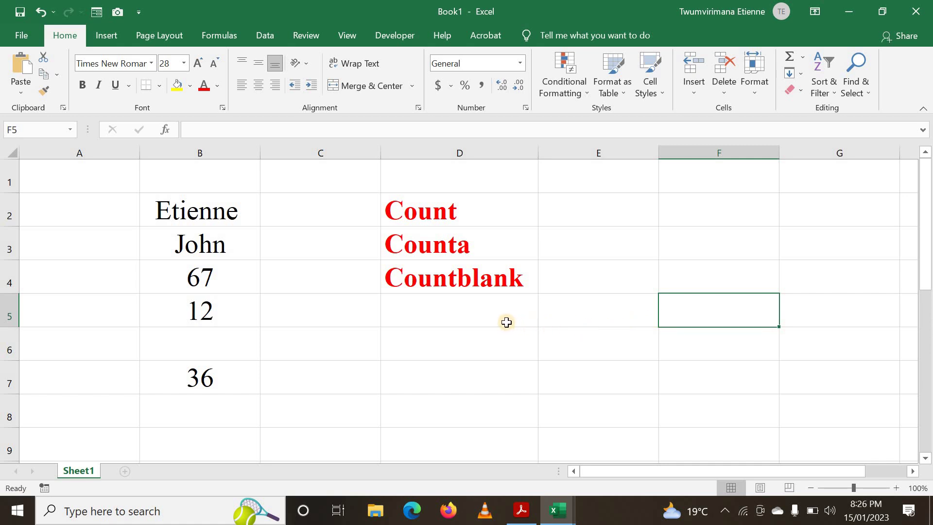
Enter the formula =COUNT(B2:B7) in cell C2, beside the Count label
{"action": "left_click", "coordinate": [331, 213]}
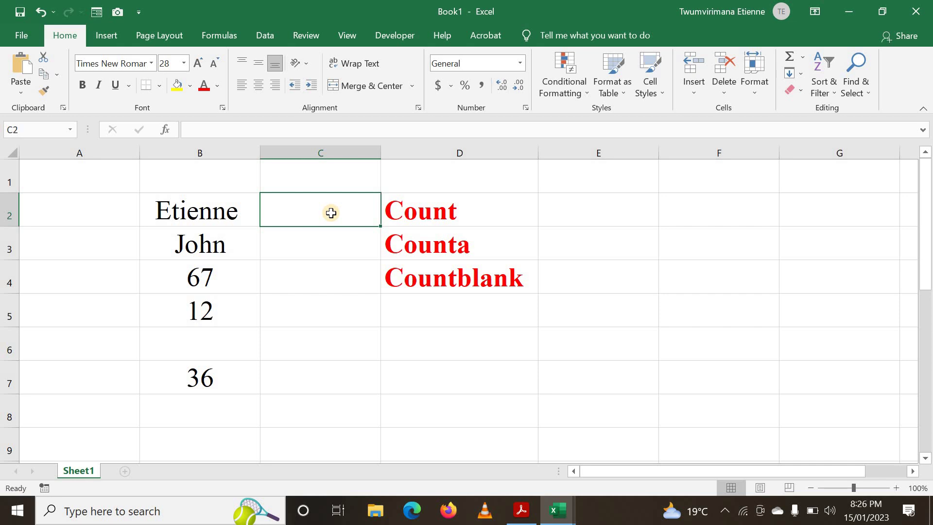
{"action": "type", "text": "="}
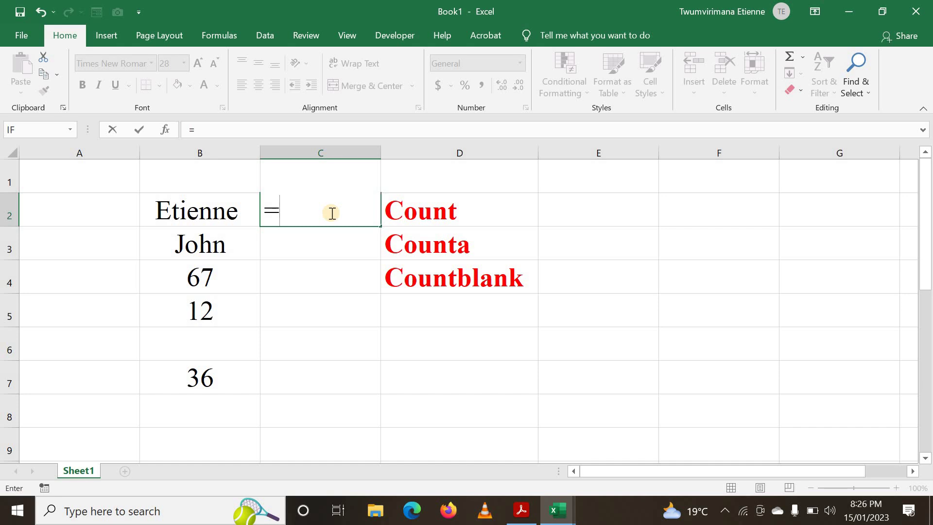
{"action": "type", "text": "CO"}
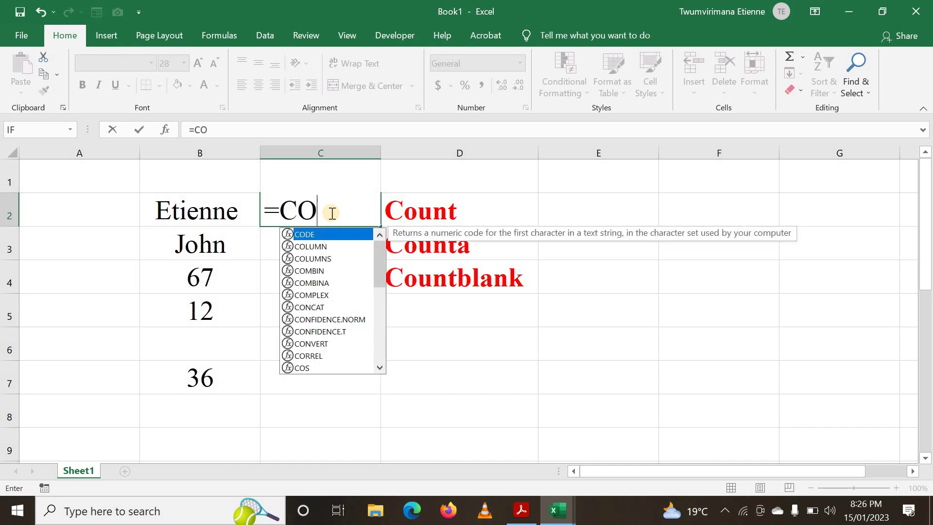
{"action": "type", "text": "UNT"}
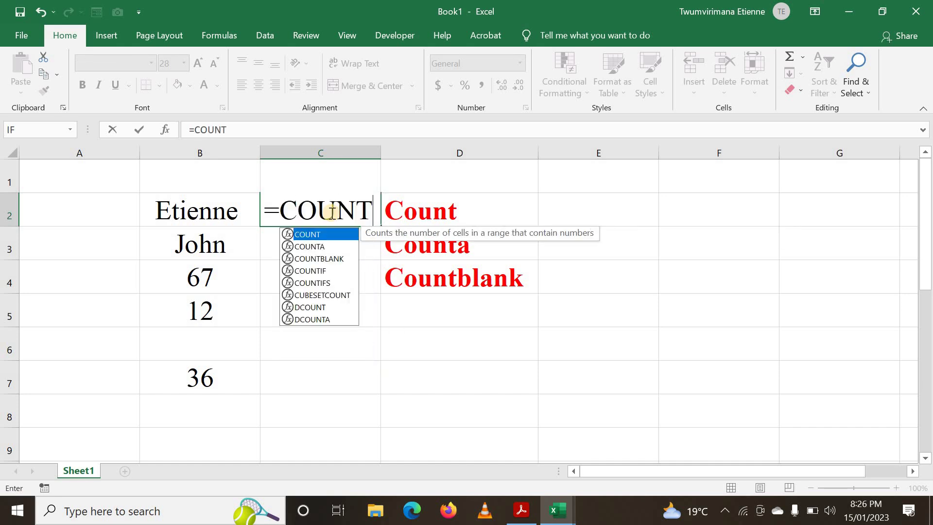
{"action": "type", "text": "("}
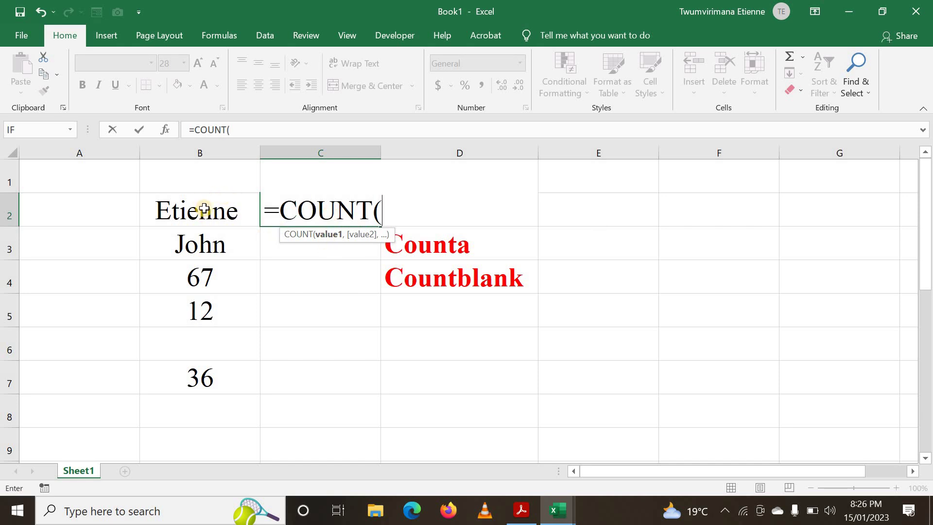
{"action": "left_click_drag", "start_coordinate": [203, 203], "coordinate": [171, 374]}
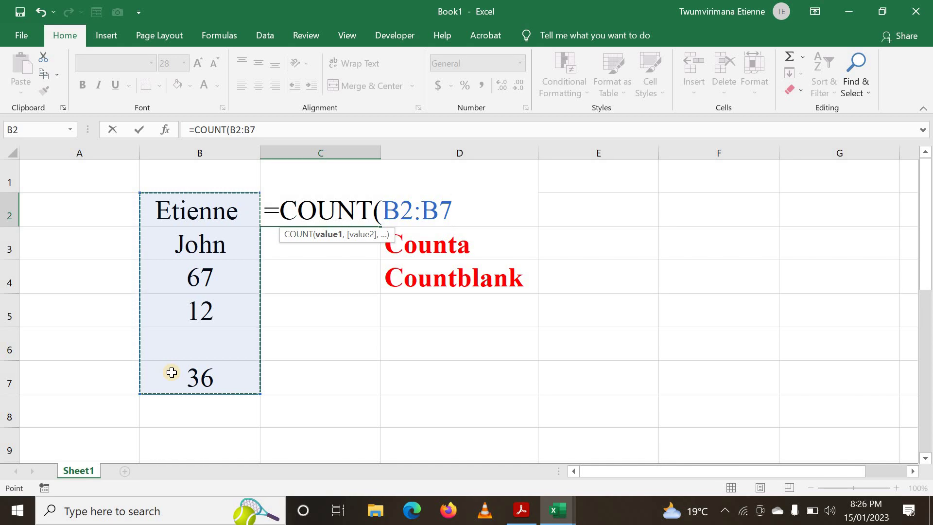
{"action": "type", "text": ")"}
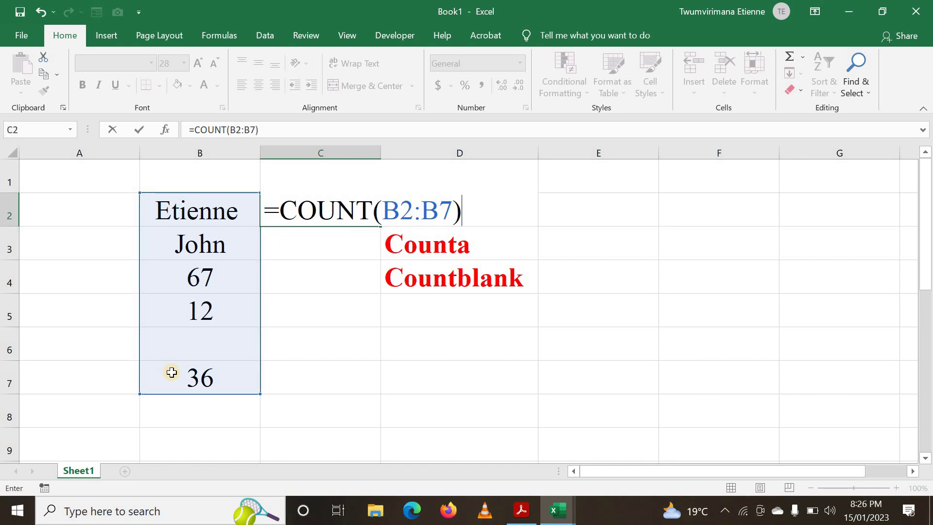
{"action": "key", "text": "Return"}
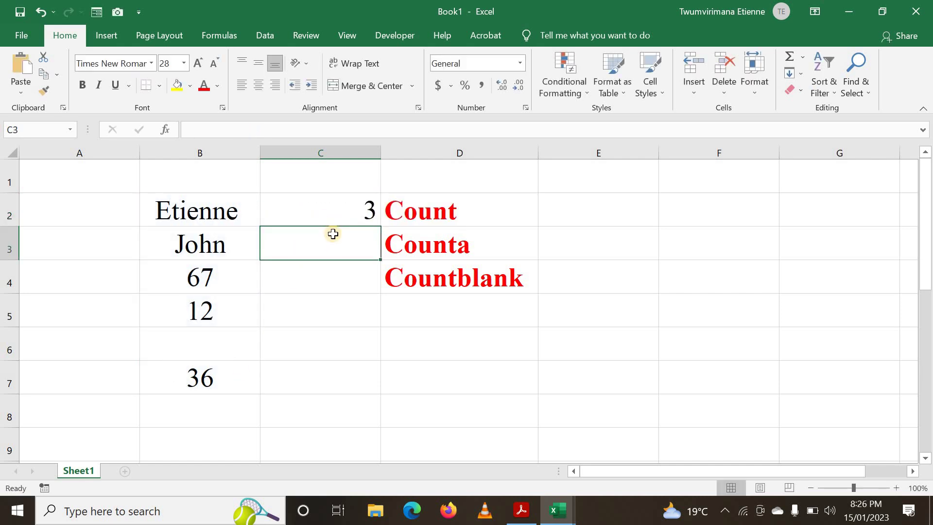
Enter the formula =COUNTA(B2:B7) in cell C3, beside the Counta label
{"action": "type", "text": "="}
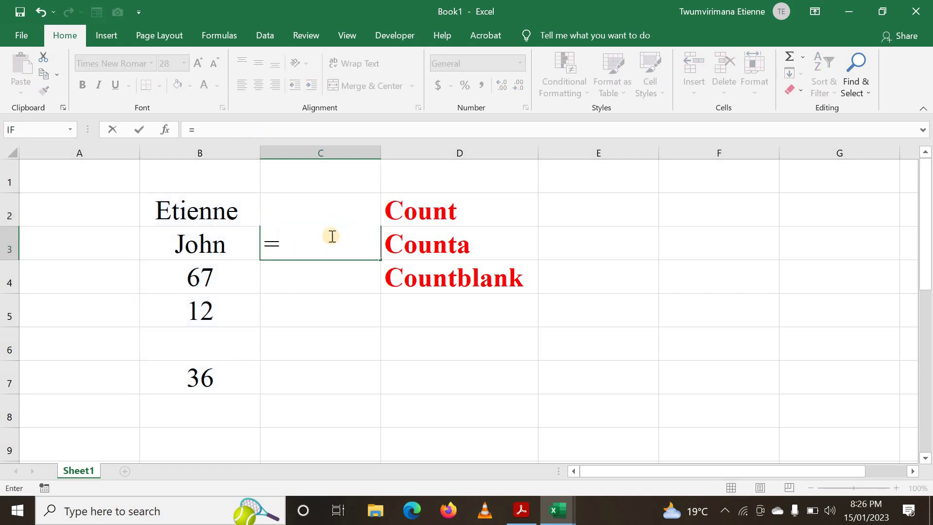
{"action": "type", "text": "COUNT"}
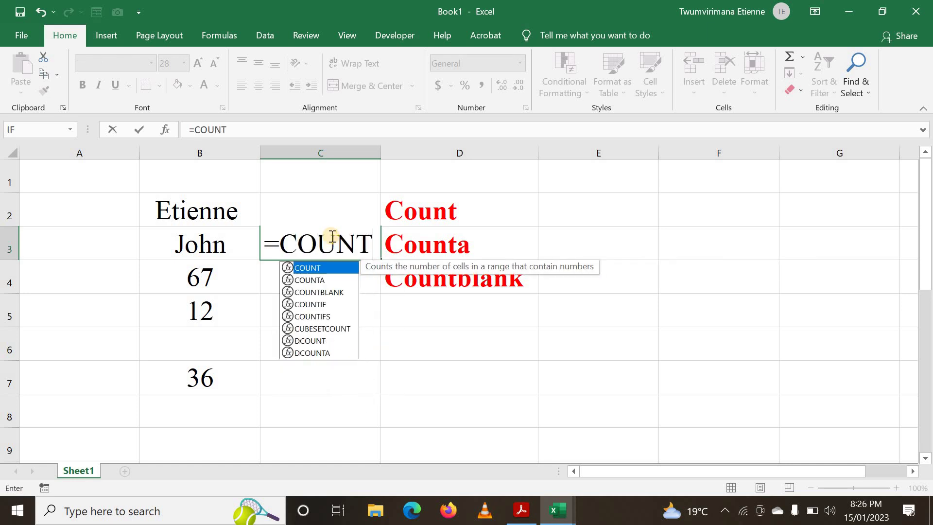
{"action": "type", "text": "A*"}
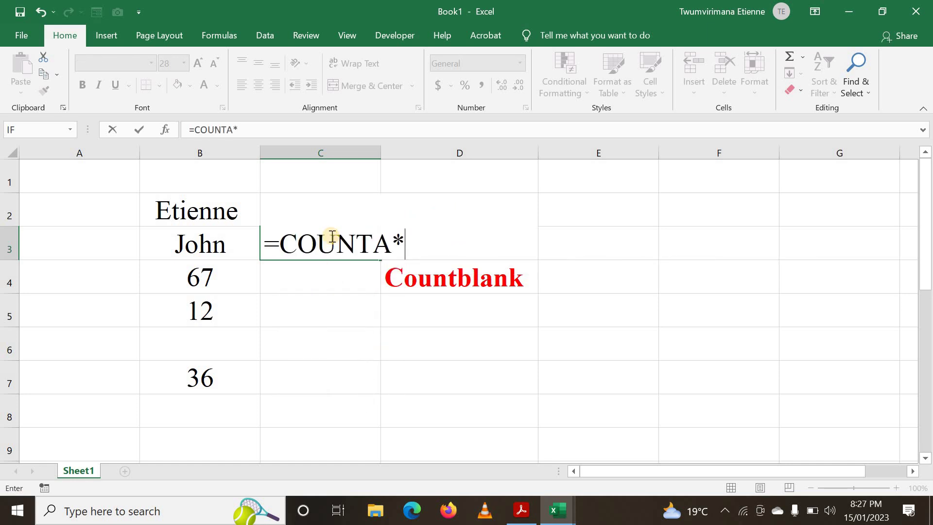
{"action": "key", "text": "BackSpace"}
{"action": "type", "text": "("}
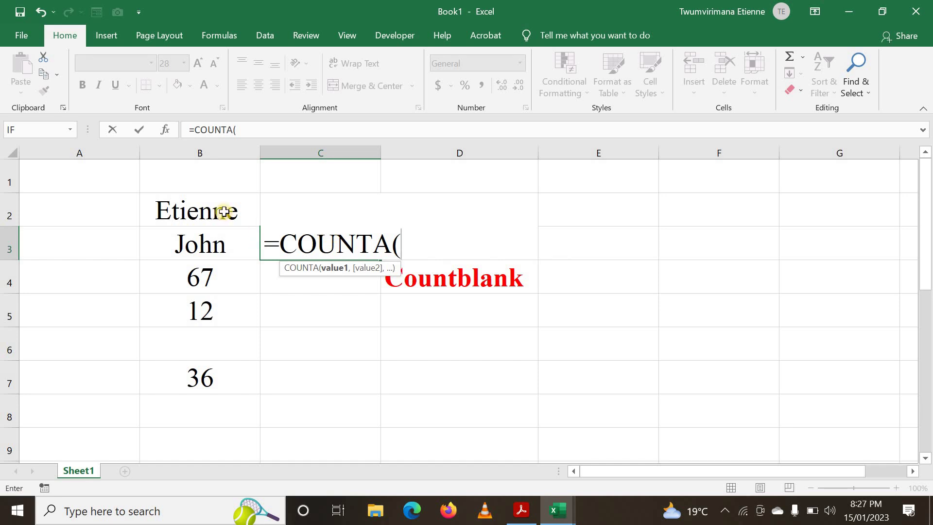
{"action": "left_click_drag", "start_coordinate": [224, 204], "coordinate": [218, 358]}
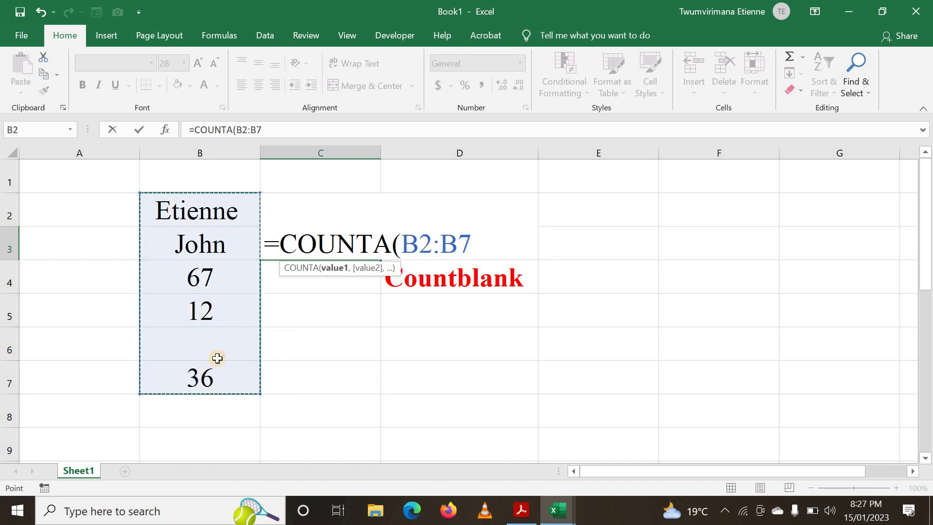
{"action": "type", "text": ")"}
{"action": "key", "text": "Return"}
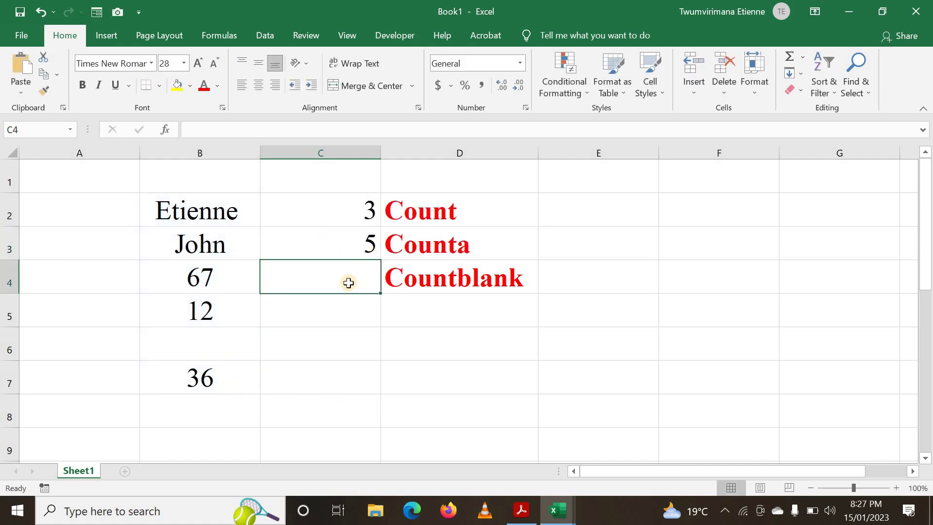
Enter the formula =COUNTBLANK(B2:B7) in cell C4, beside the Countblank label
{"action": "type", "text": "="}
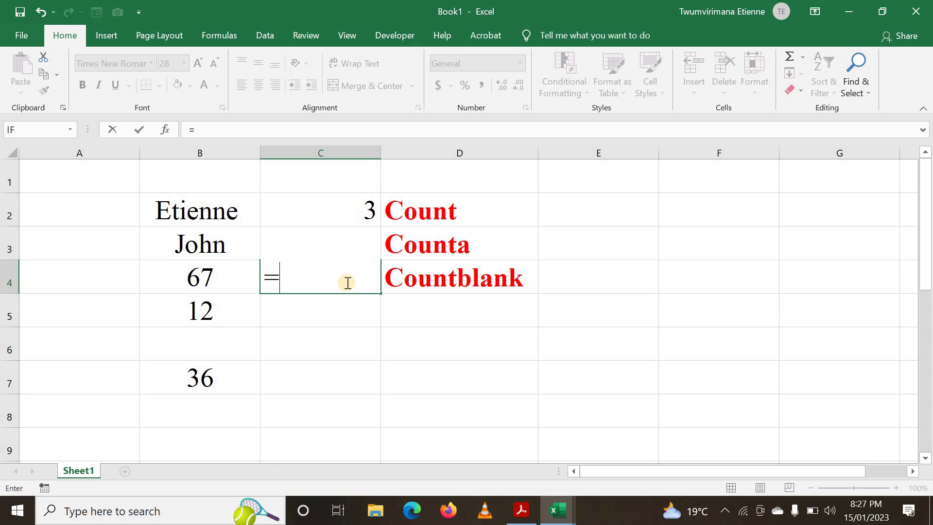
{"action": "type", "text": "COUNT"}
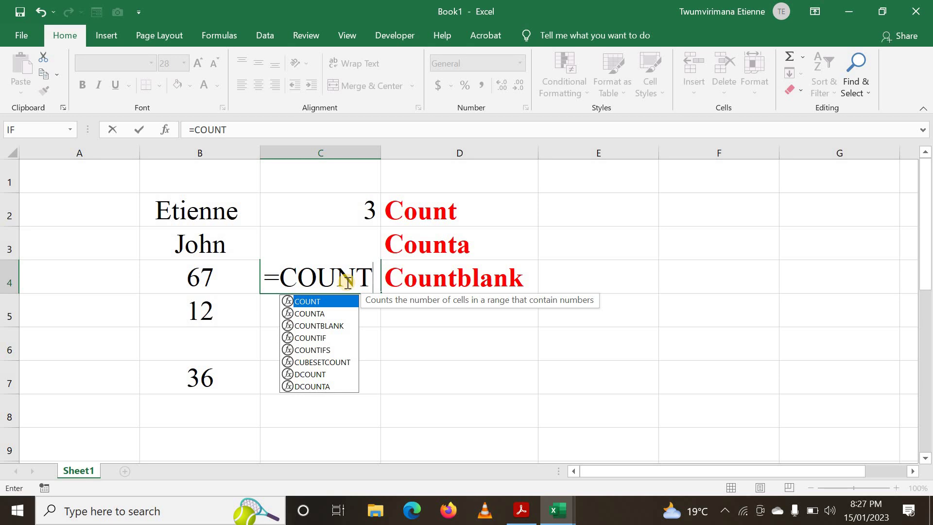
{"action": "type", "text": "BA"}
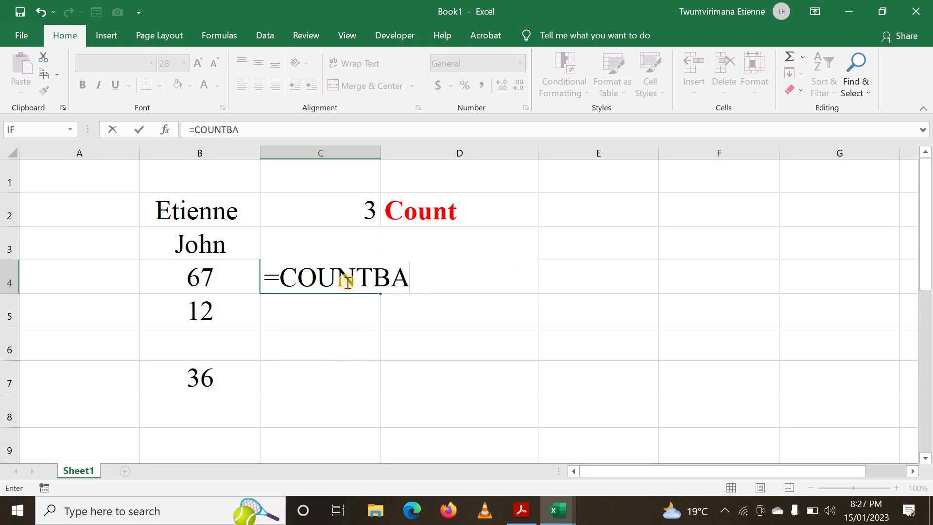
{"action": "key", "text": "BackSpace"}
{"action": "type", "text": "LANK"}
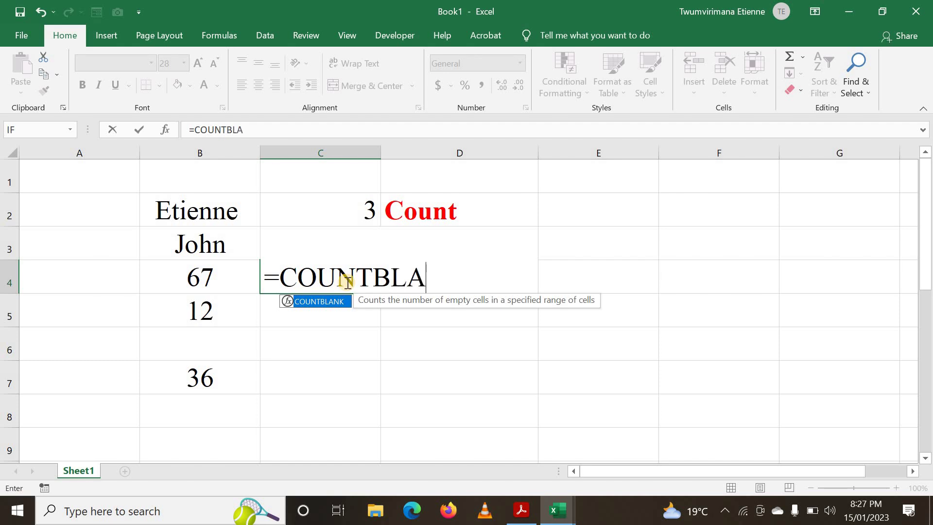
{"action": "type", "text": "("}
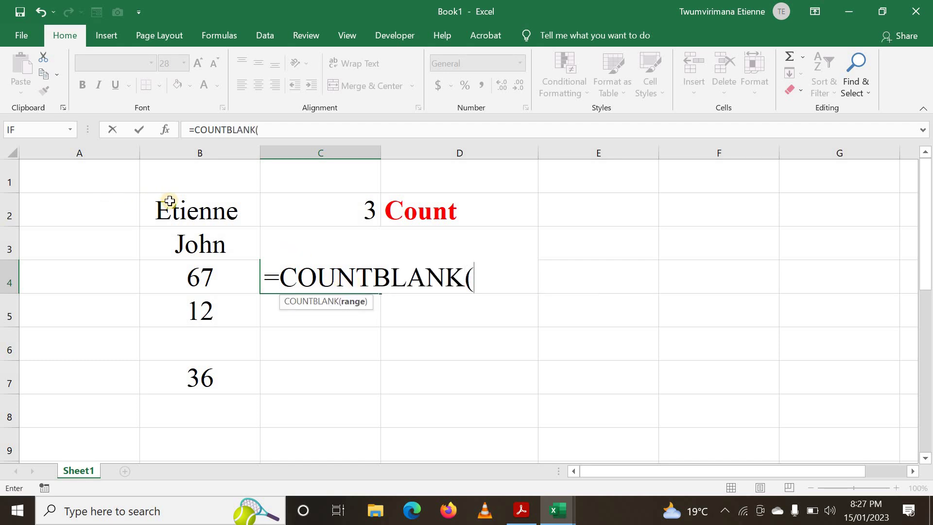
{"action": "left_click_drag", "start_coordinate": [166, 205], "coordinate": [186, 366]}
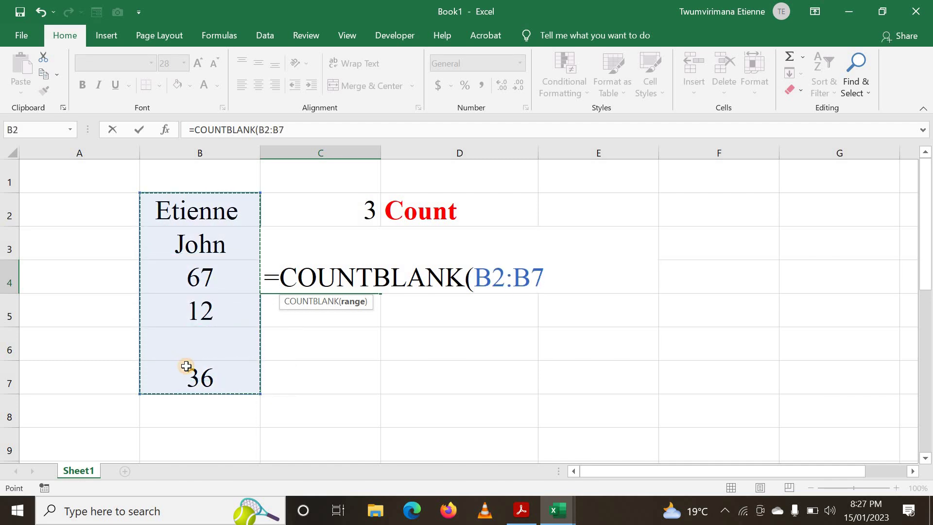
{"action": "type", "text": ")"}
{"action": "key", "text": "Return"}
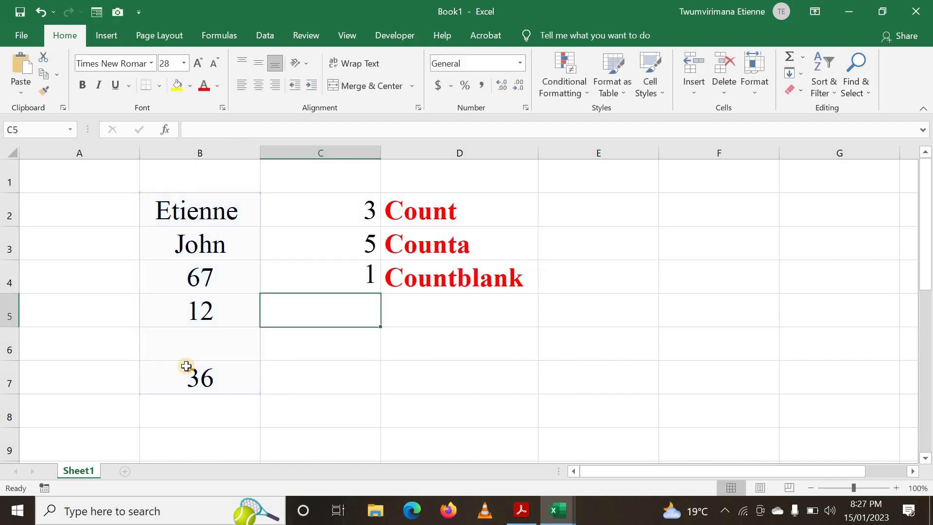
Examine the numeric cells B4, B5 and B7 against the Count result, and check the Counta label
{"action": "left_click", "coordinate": [345, 350]}
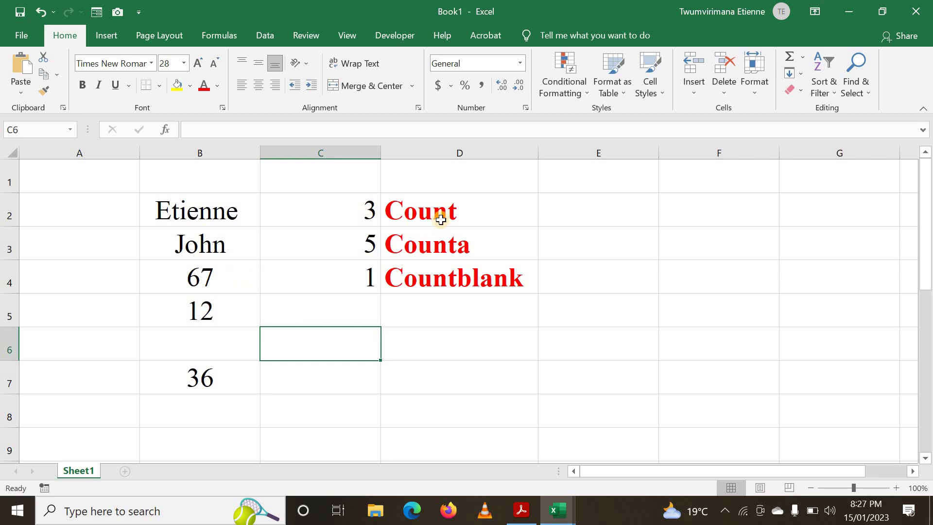
{"action": "left_click", "coordinate": [211, 271]}
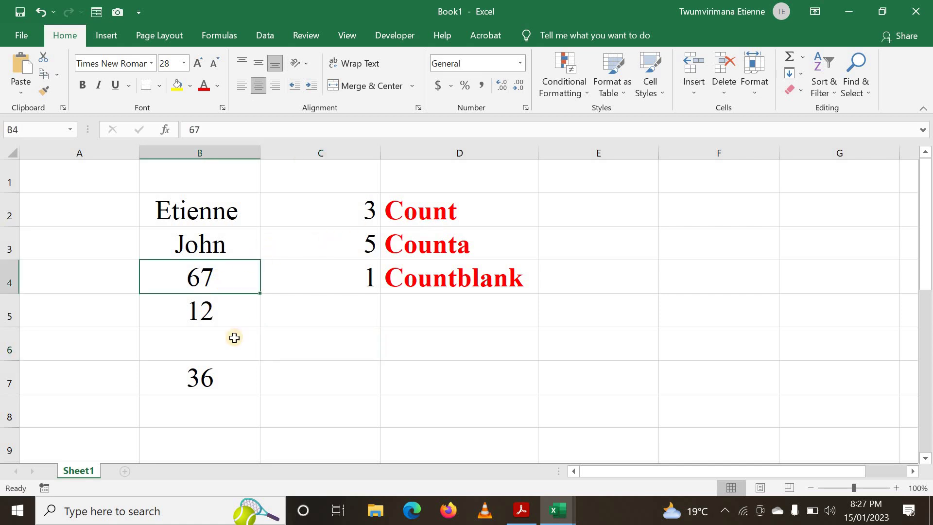
{"action": "left_click", "coordinate": [213, 309]}
{"action": "left_click", "coordinate": [216, 371]}
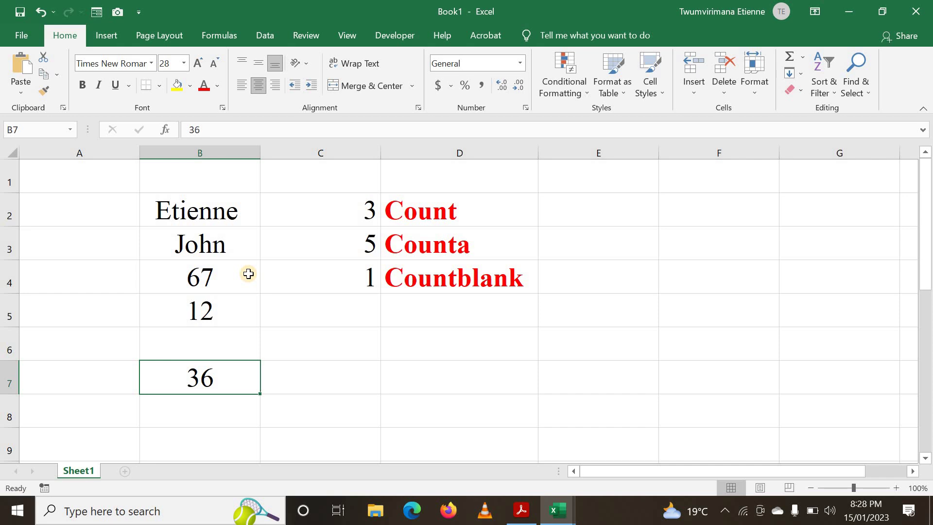
{"action": "left_click", "coordinate": [205, 277]}
{"action": "left_click", "coordinate": [208, 308]}
{"action": "left_click", "coordinate": [218, 368]}
{"action": "left_click", "coordinate": [357, 300]}
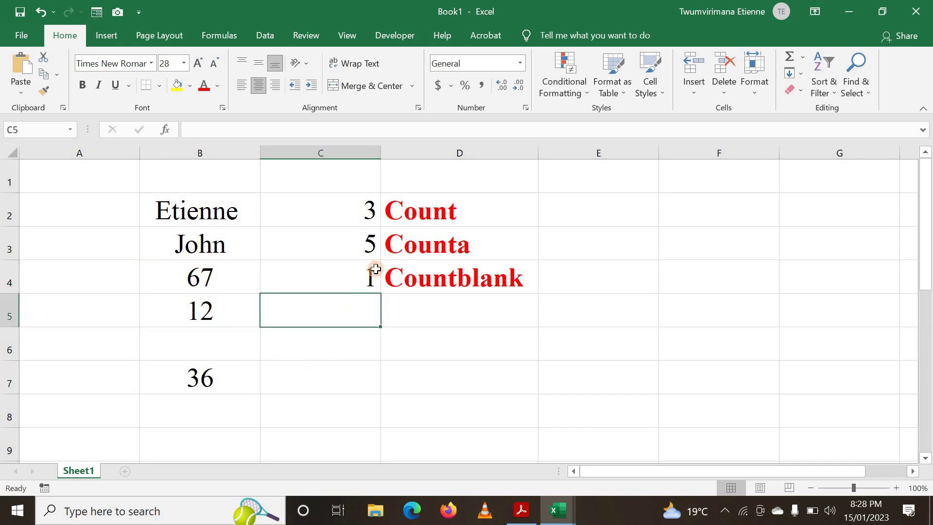
{"action": "left_click", "coordinate": [444, 244]}
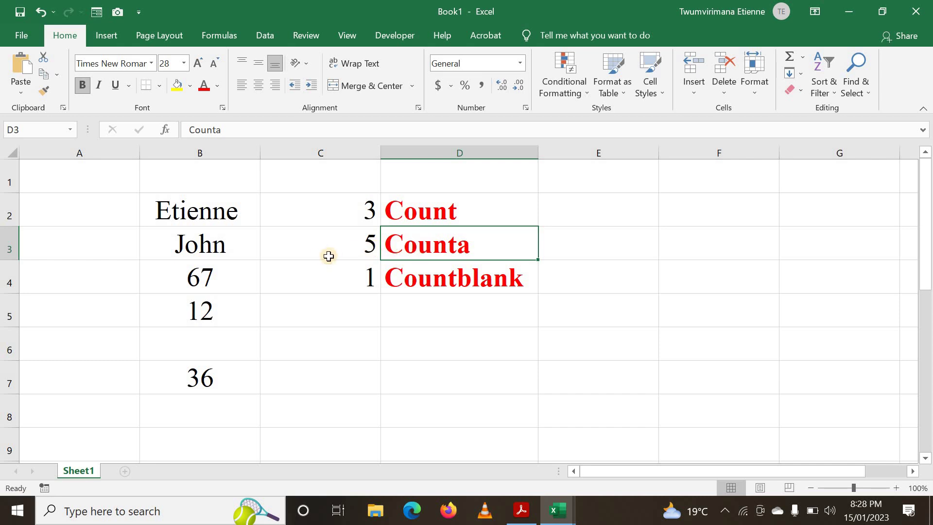
Enter the text "a" in the blank cell B6 to test how the three count formulas respond
{"action": "left_click", "coordinate": [217, 342]}
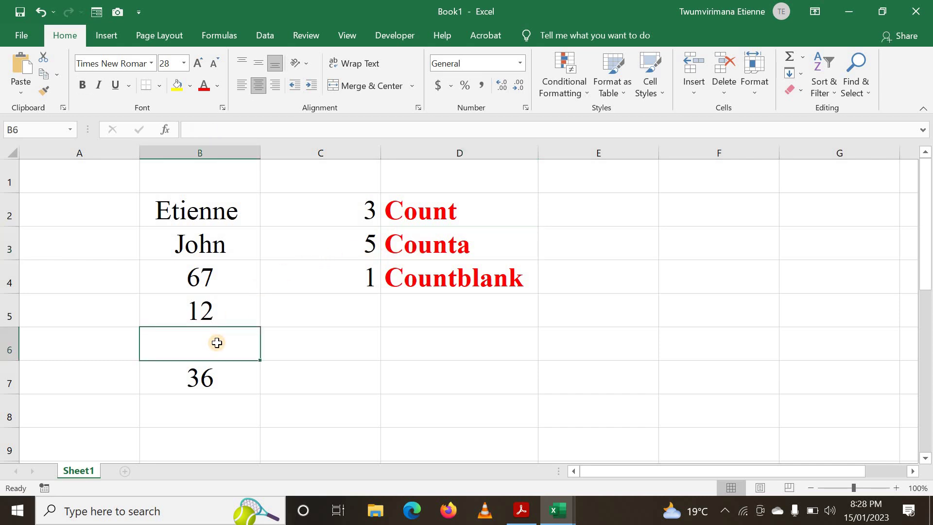
{"action": "type", "text": "a"}
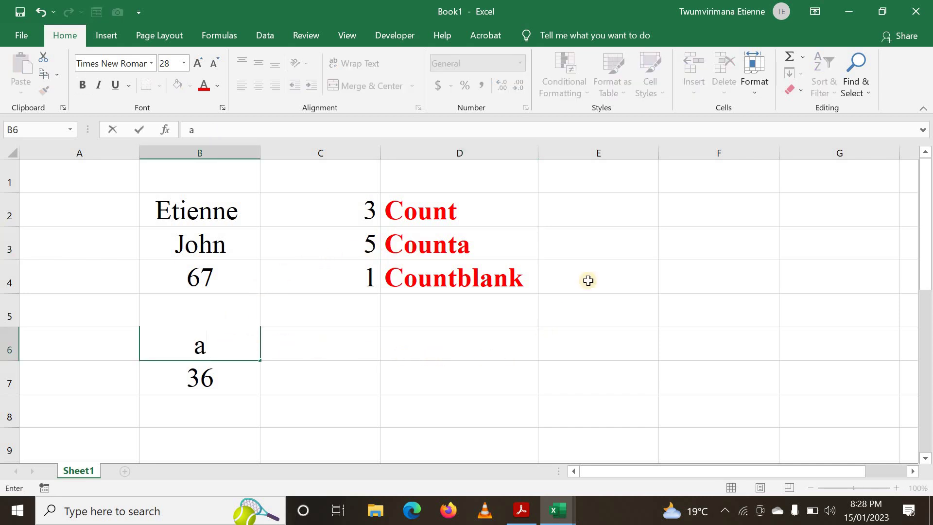
{"action": "left_click", "coordinate": [601, 253]}
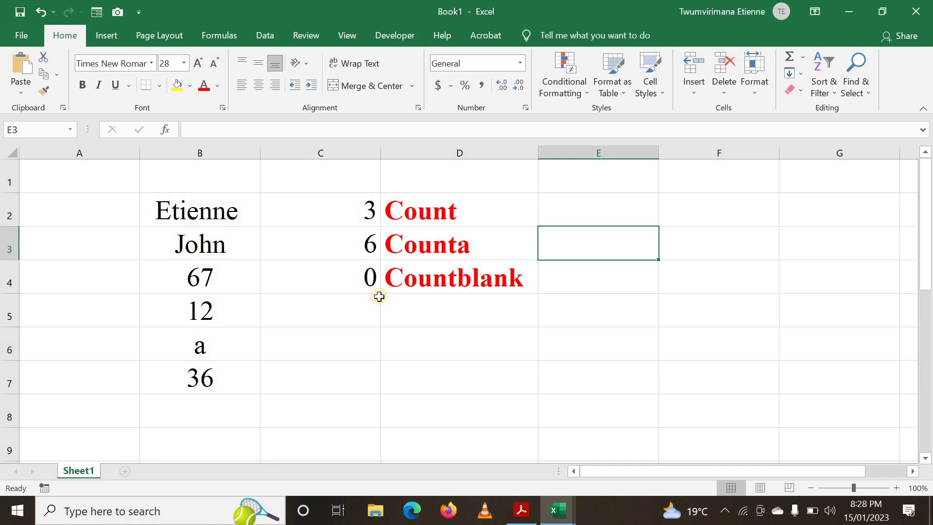
Clear the contents of cell B6 so that the data range has a blank cell again
{"action": "left_click", "coordinate": [210, 339]}
{"action": "key", "text": "Delete"}
{"action": "left_click", "coordinate": [366, 373]}
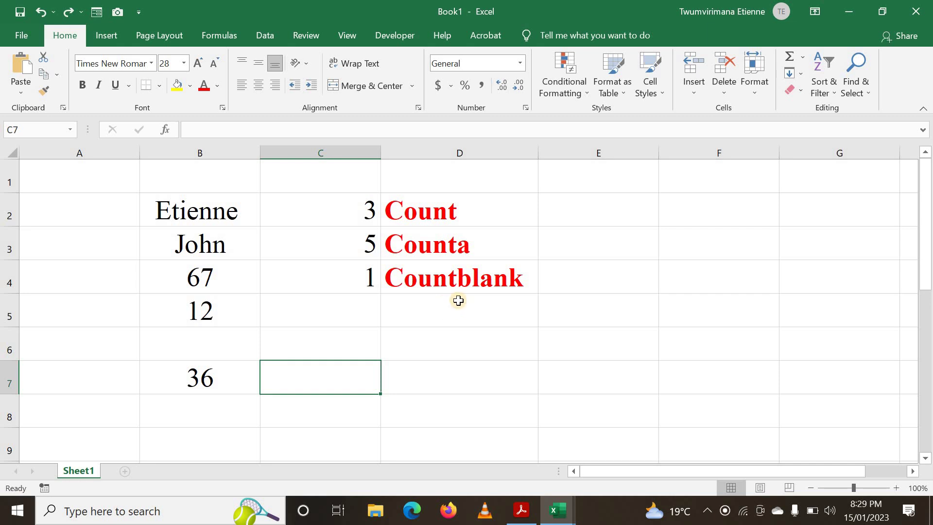
{"action": "left_click", "coordinate": [216, 338]}
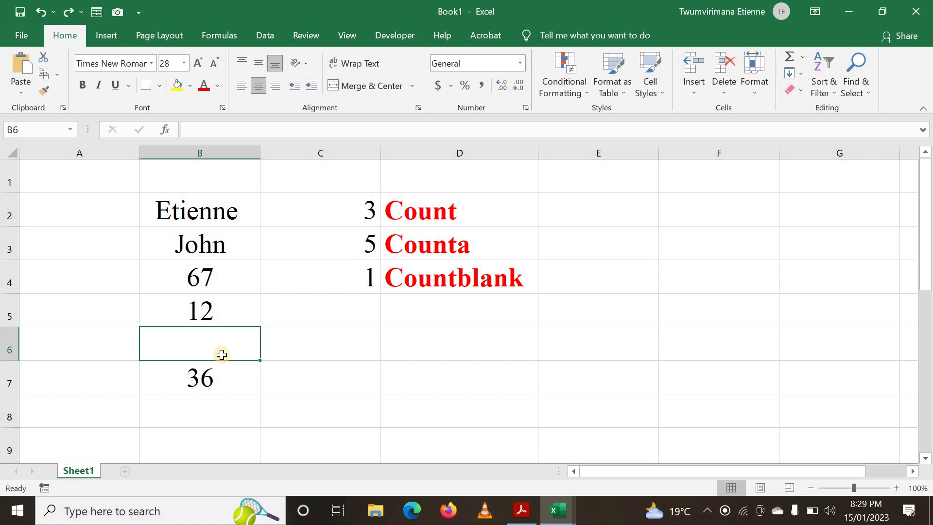
Enter the number 0 in the blank cell B6 to test how the three count formulas respond
{"action": "type", "text": "0"}
{"action": "left_click", "coordinate": [292, 363]}
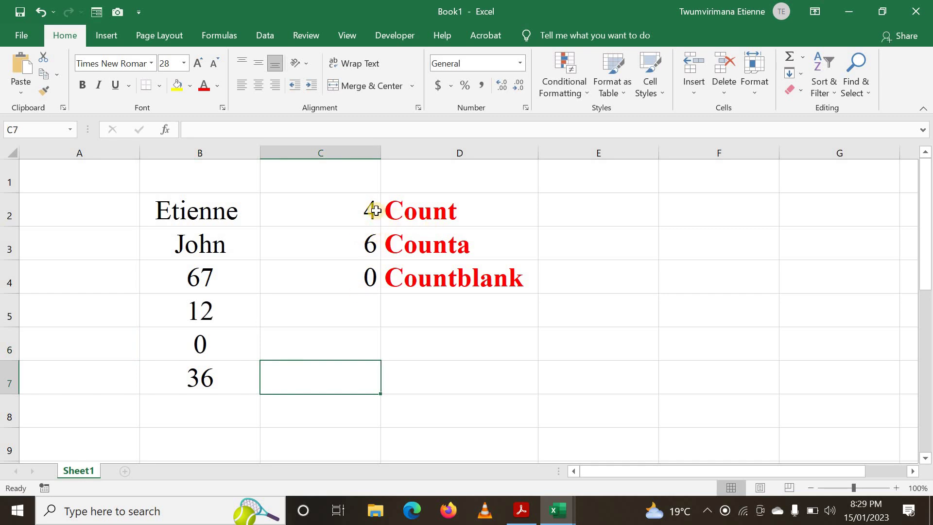
Replace the 0 in cell B6 with a space character to test how the formulas treat a cell that only looks empty
{"action": "left_click", "coordinate": [219, 355]}
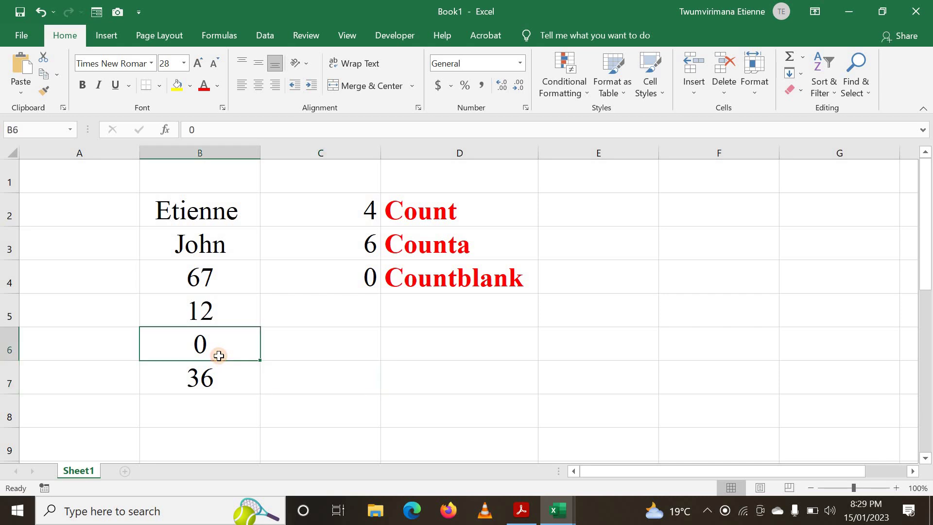
{"action": "key", "text": "BackSpace"}
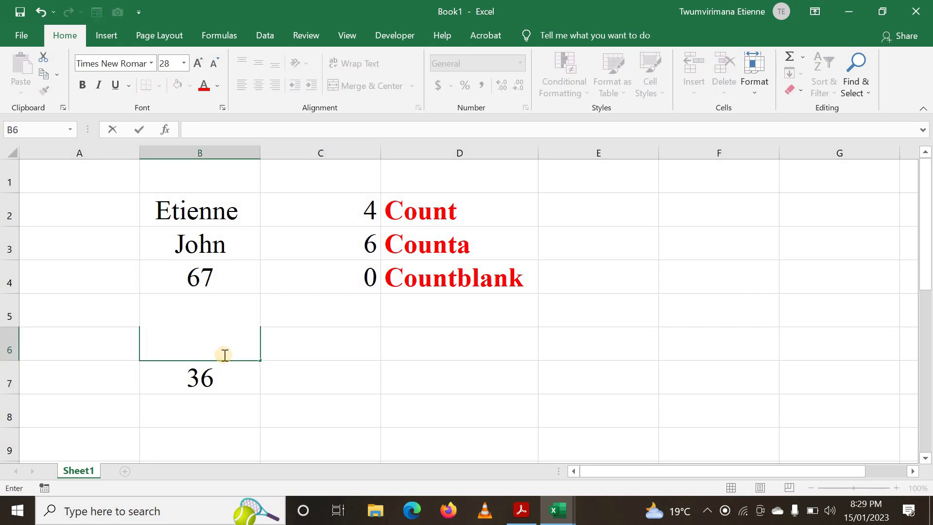
{"action": "left_click", "coordinate": [341, 384]}
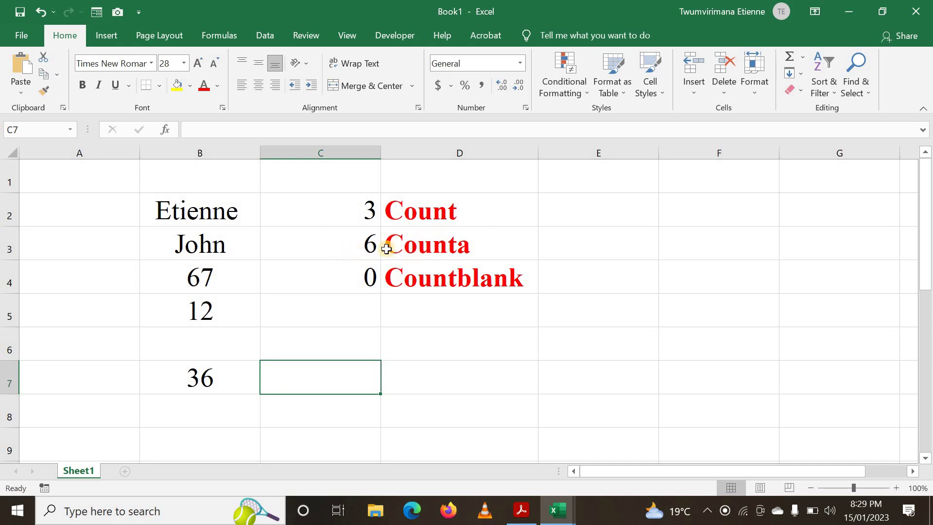
Edit cell B6 to remove the invisible space so that the cell is truly blank
{"action": "left_click", "coordinate": [213, 334]}
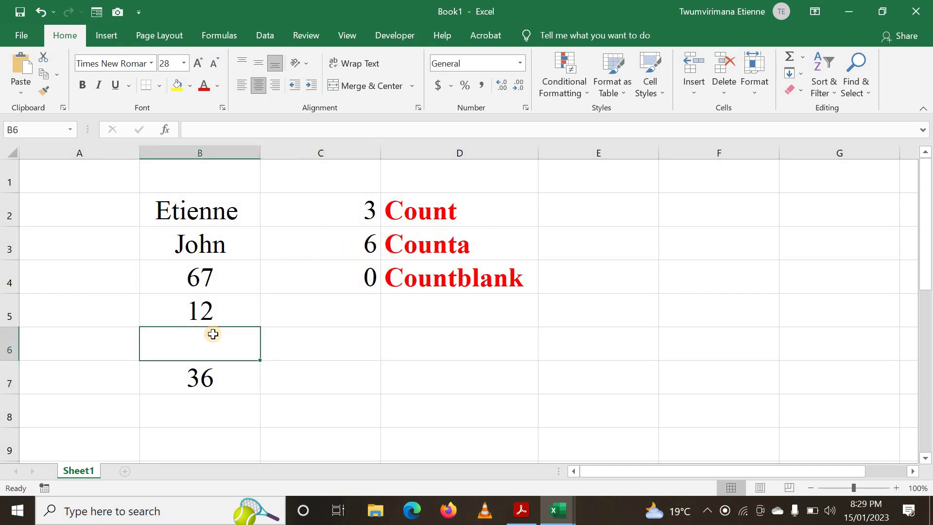
{"action": "double_click", "coordinate": [213, 334]}
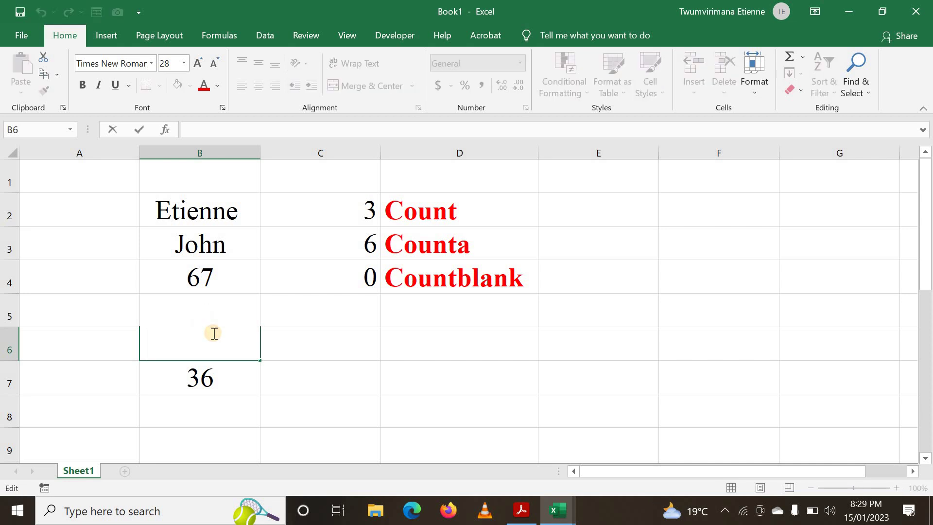
{"action": "left_click", "coordinate": [318, 403]}
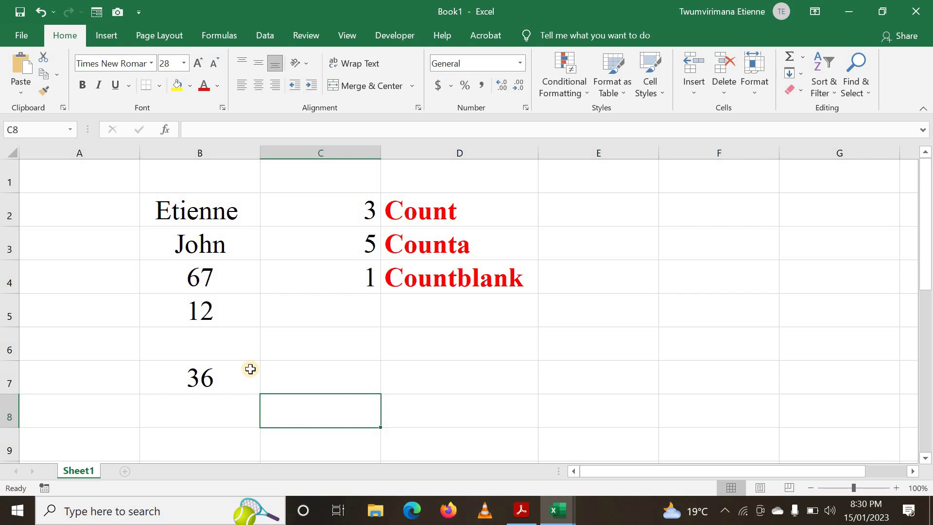
{"action": "left_click", "coordinate": [428, 385]}
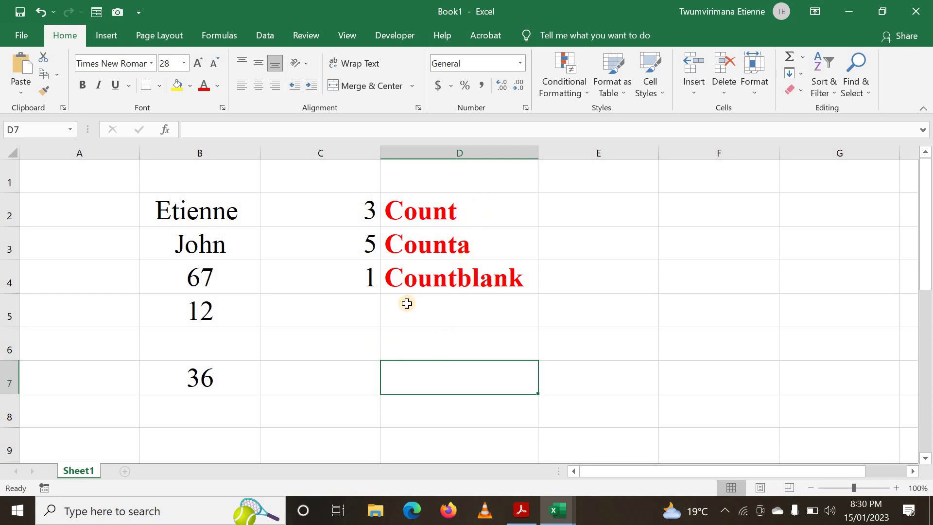
{"action": "left_click", "coordinate": [611, 368]}
{"action": "left_click", "coordinate": [727, 369]}
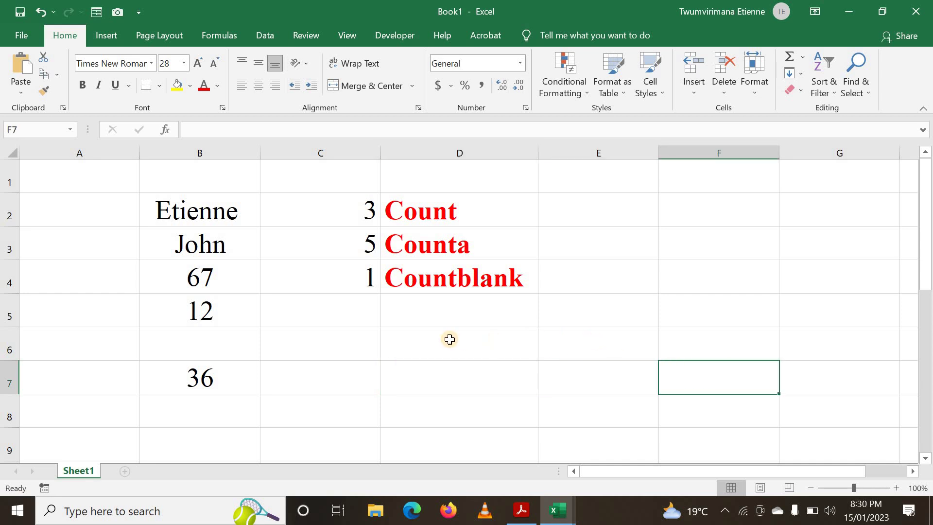